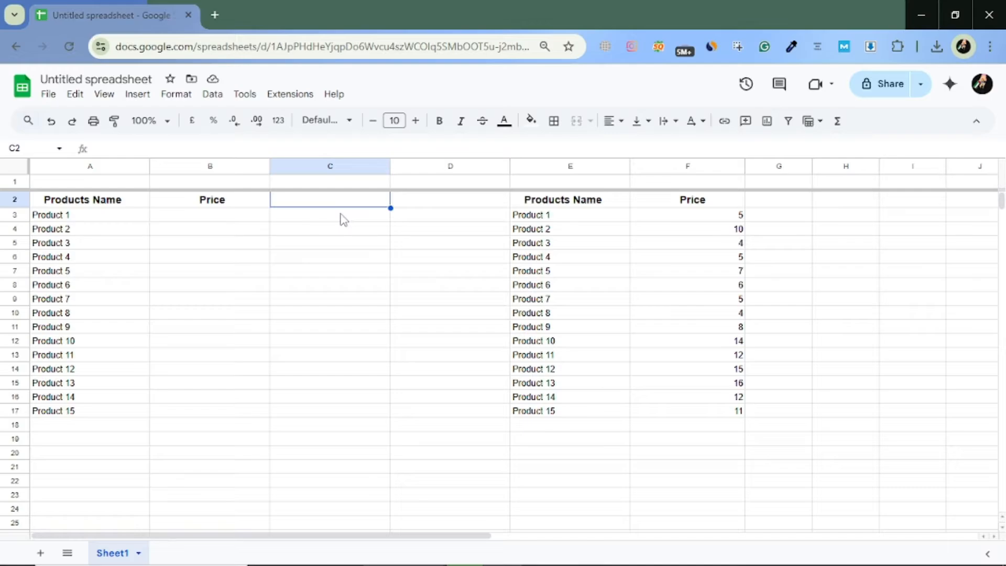
scroll(342, 218, "down", 5)
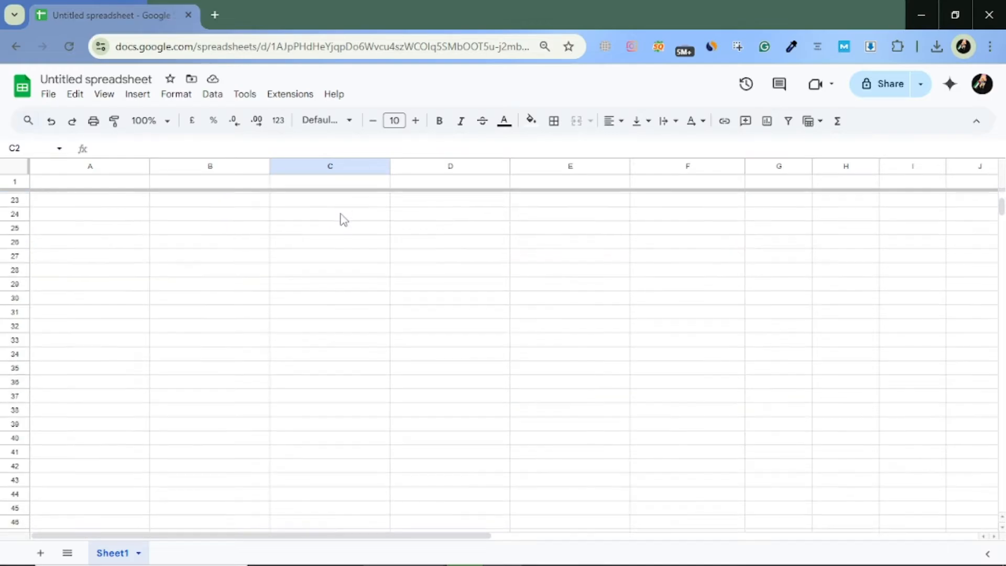
scroll(342, 218, "up", 5)
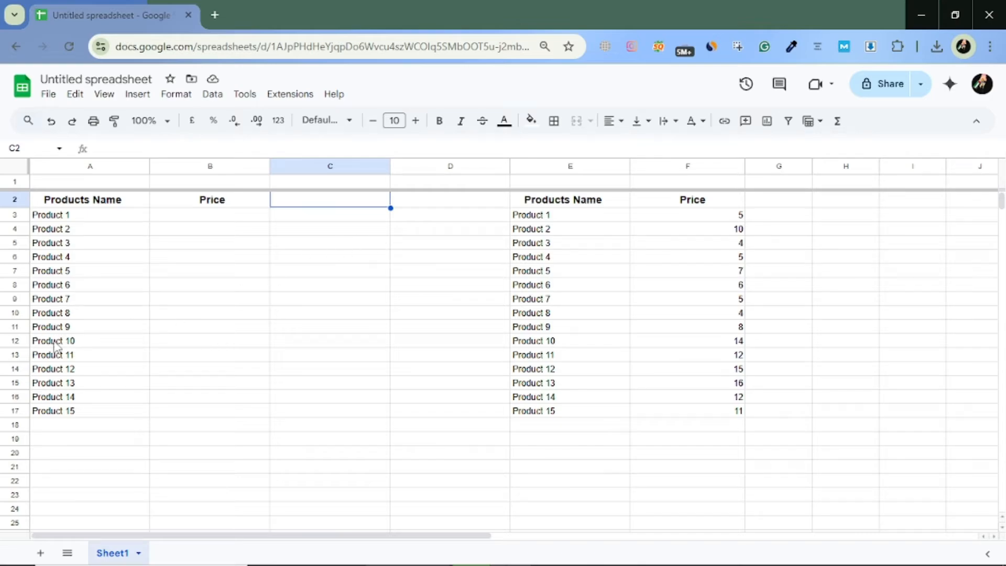
Start a VLOOKUP formula in B12, the Product 10 price cell, with A12 as the search key.
left_click(207, 349)
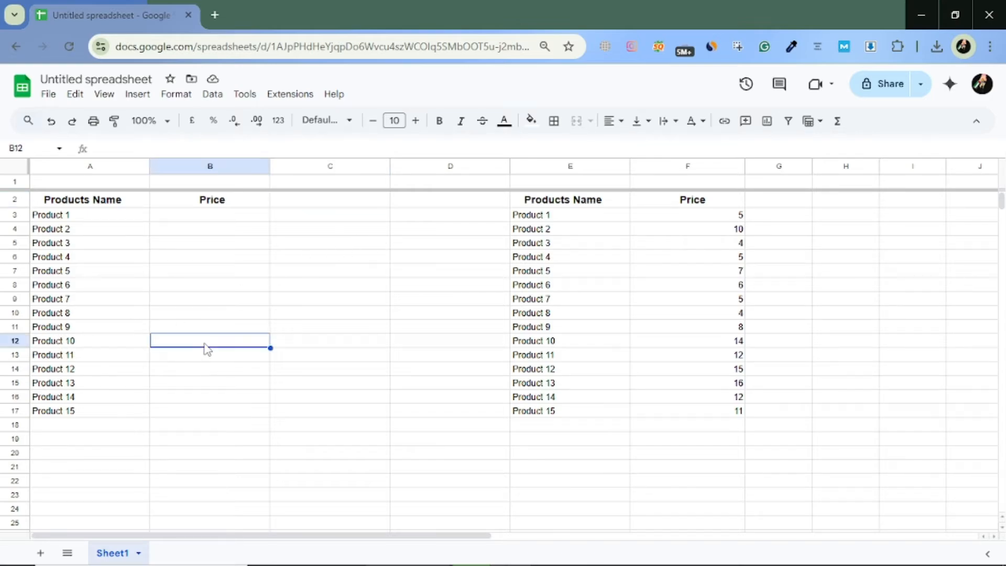
type("=vlookup")
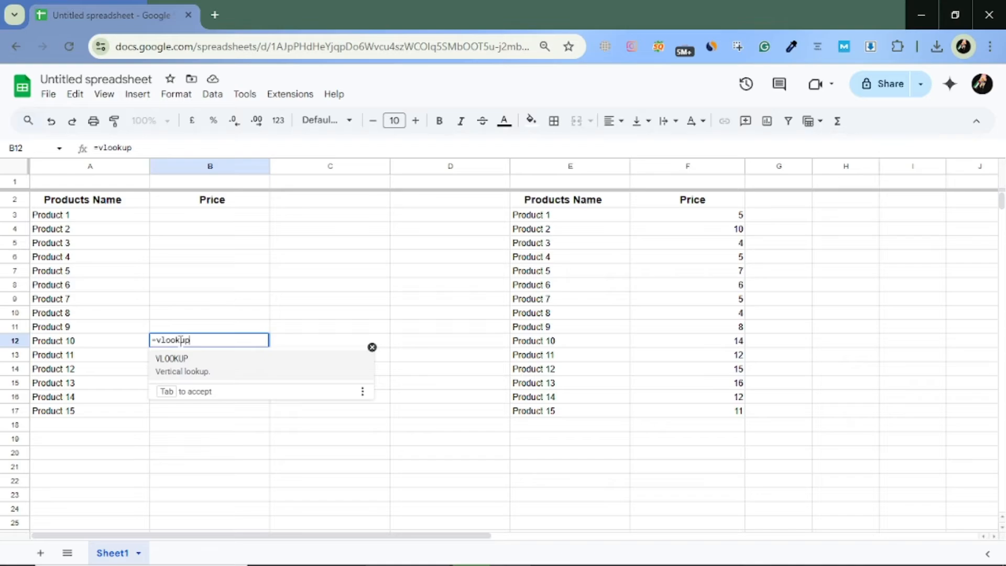
type("(")
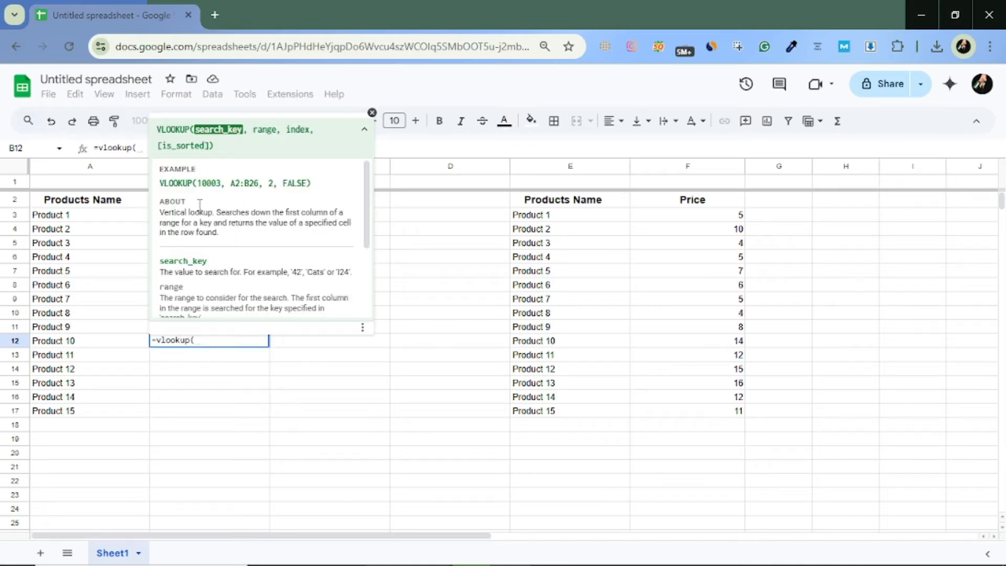
left_click(66, 344)
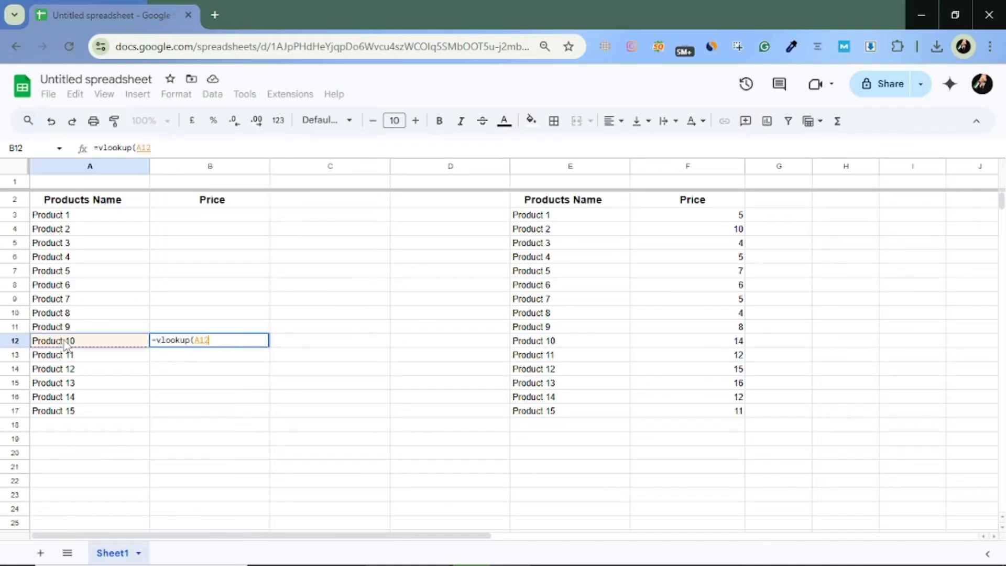
type(",")
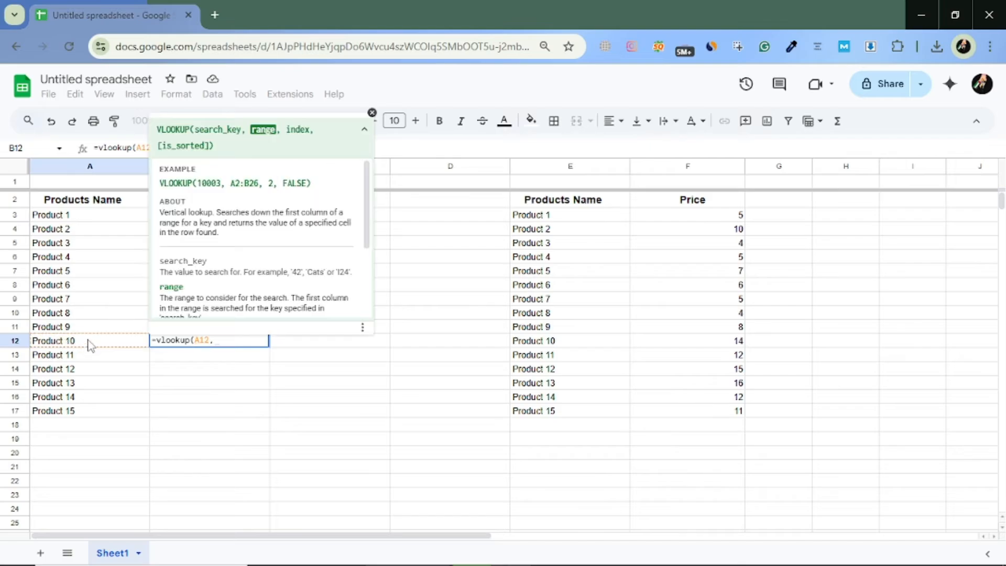
Set the VLOOKUP range to E3:F17, covering the names and prices of the second product table.
left_click_drag(563, 220, 570, 411)
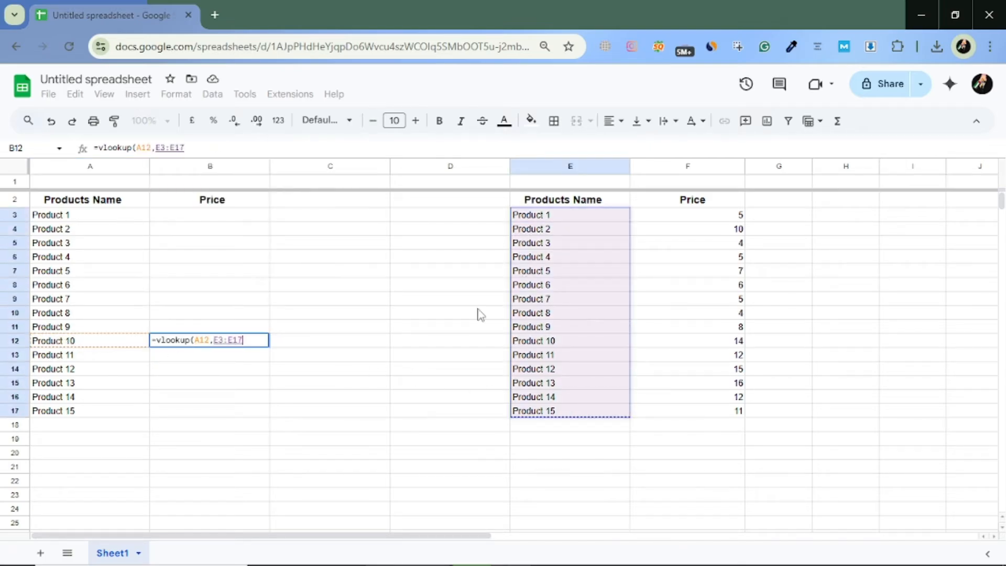
left_click_drag(576, 202, 689, 411)
left_click(591, 216)
left_click_drag(631, 229, 732, 413)
Complete the VLOOKUP in B12 with index 2 and False for is_sorted, and reject the suggested auto-fill.
type(",2")
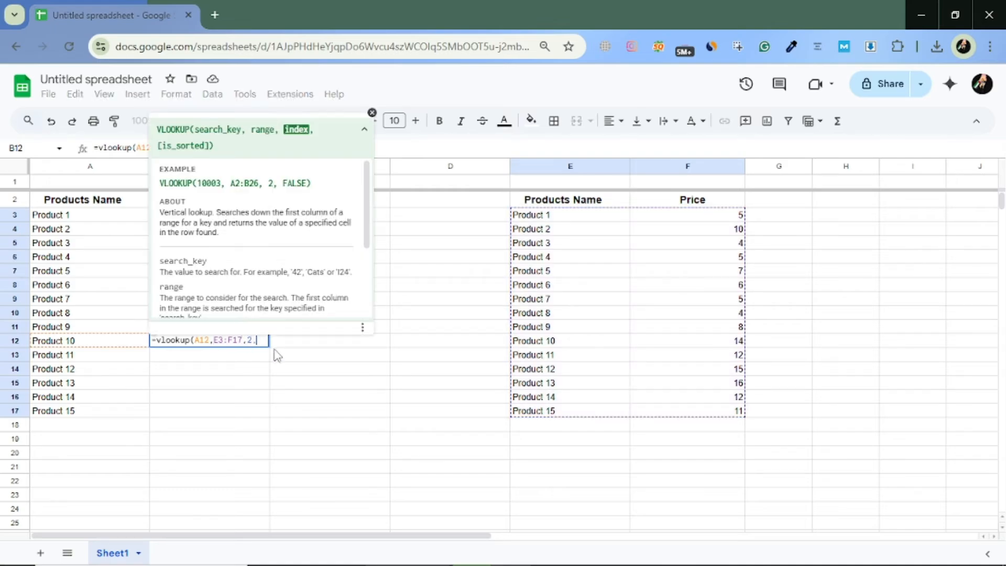
type(",")
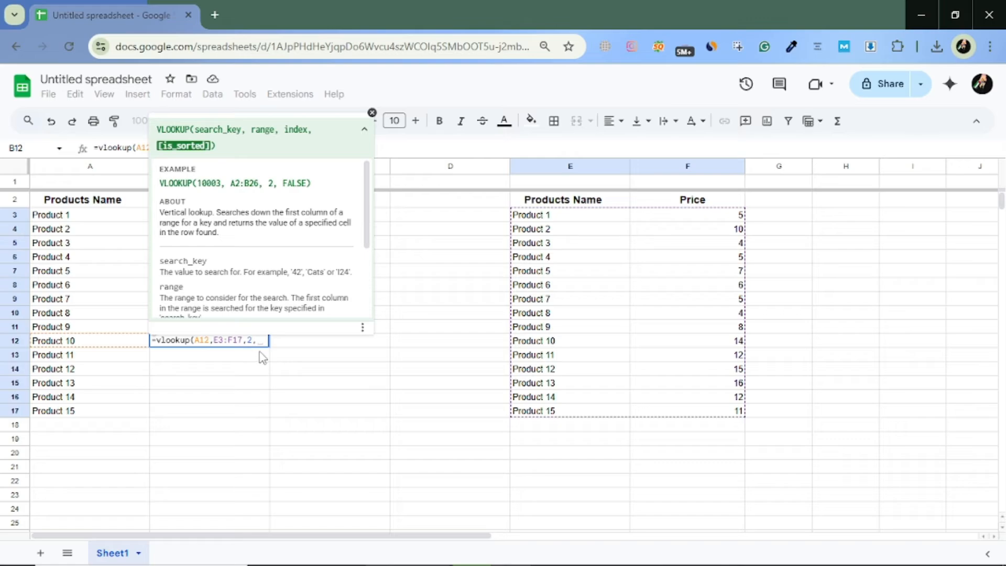
type("False")
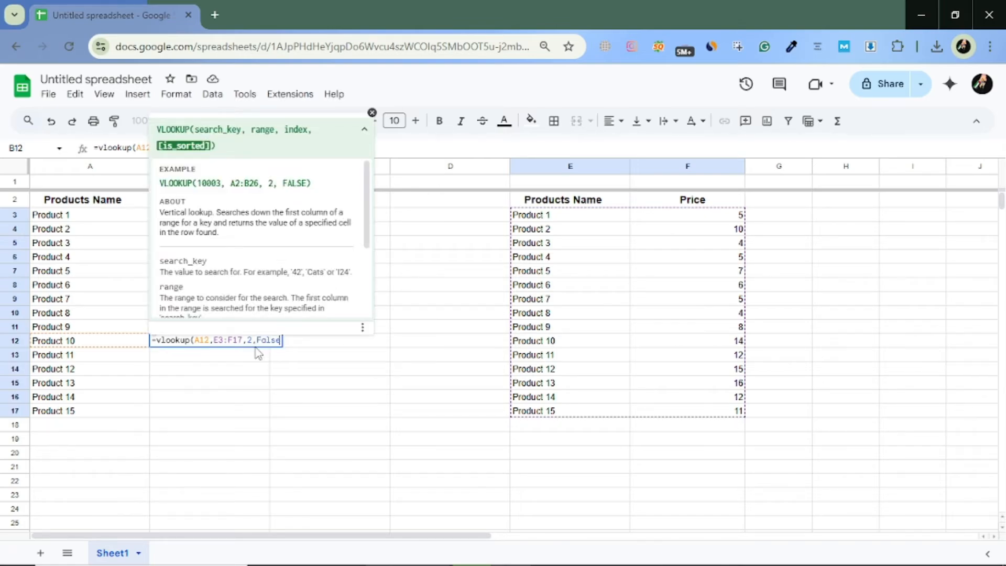
type(")")
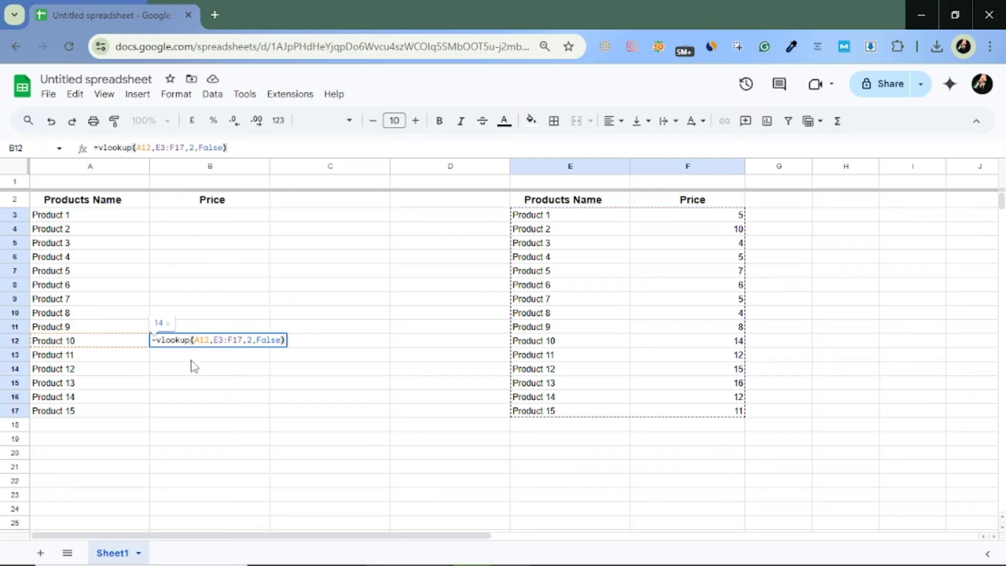
key("Return")
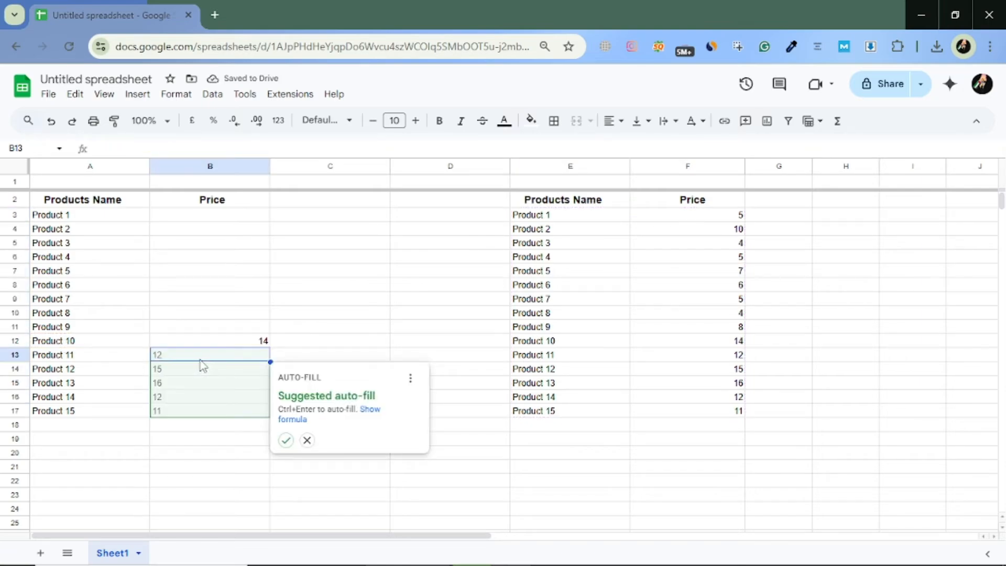
left_click(307, 440)
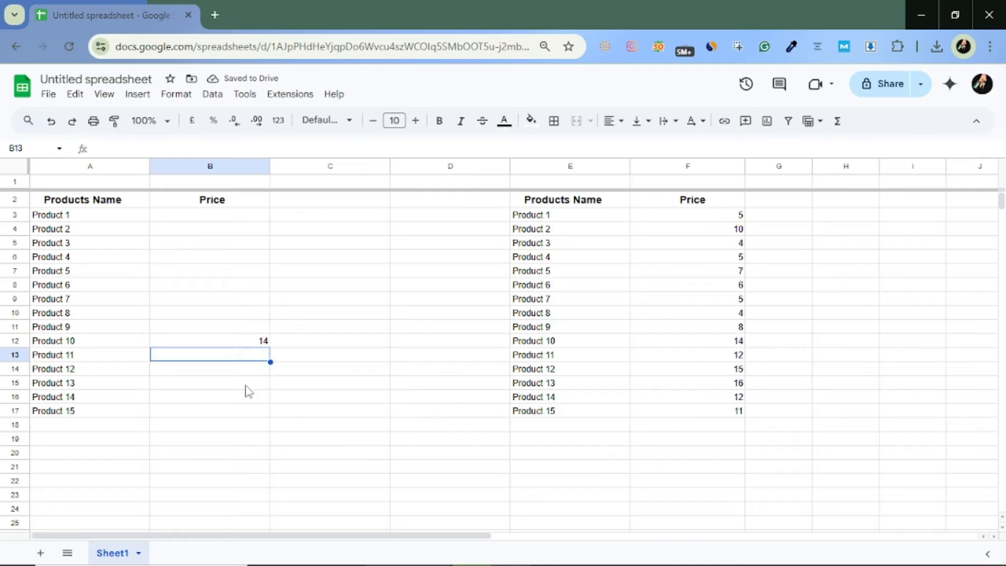
Compare the Product 10 lookup result with its price in the second table, and clear B12.
left_click(265, 341)
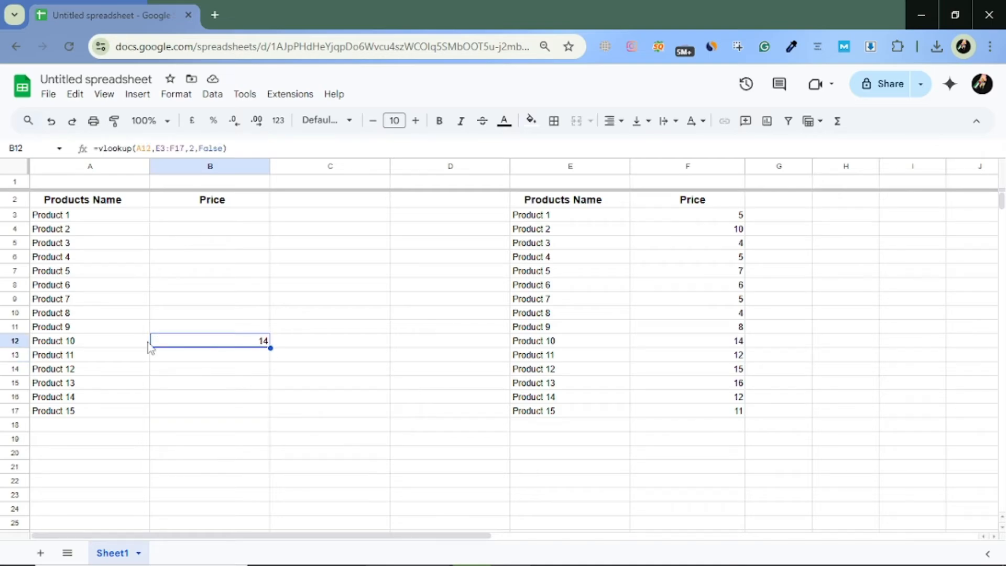
left_click(552, 347)
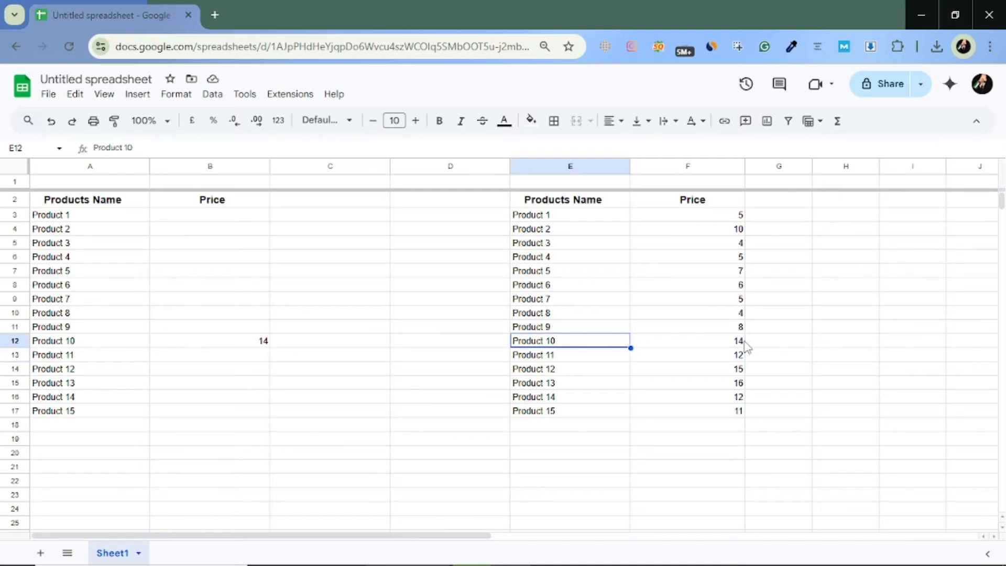
left_click(724, 348)
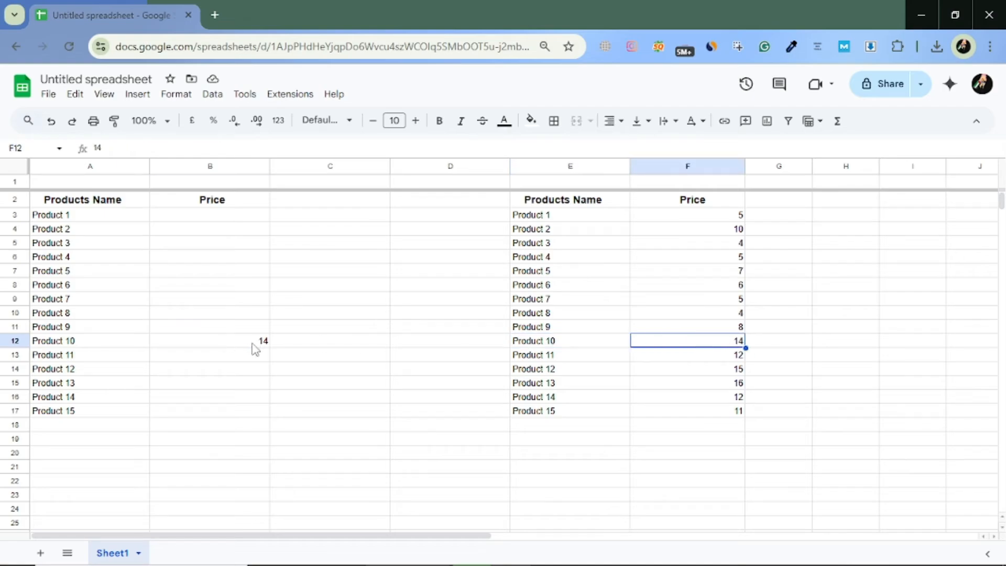
left_click(255, 345)
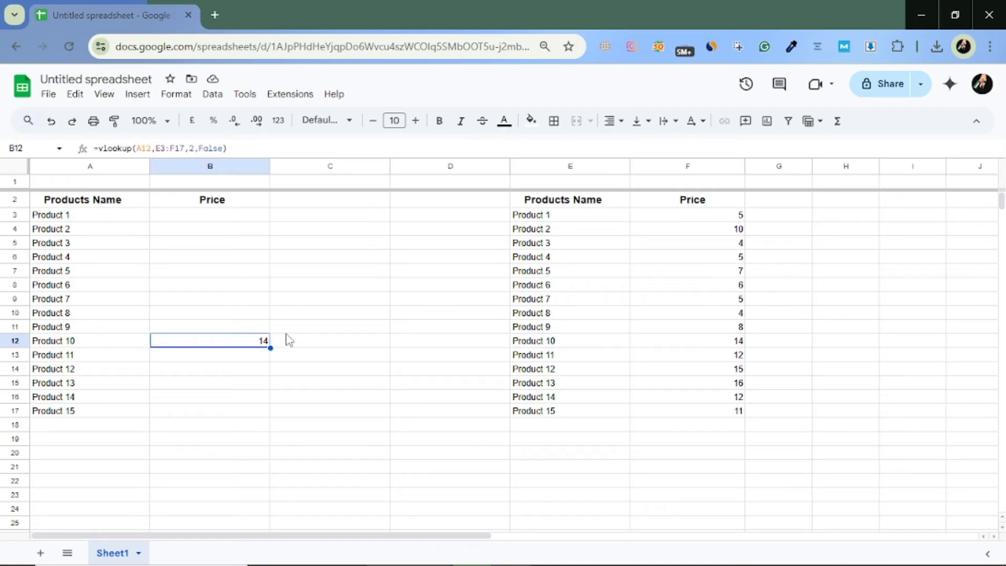
key("Delete")
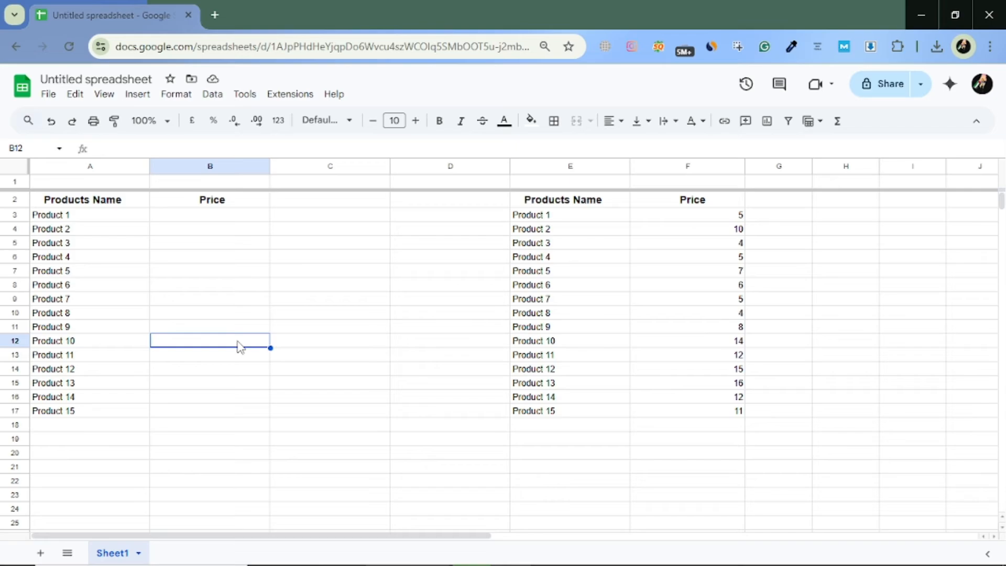
Start an XLOOKUP formula in B12 with A12 as the search key.
type("=xlookup")
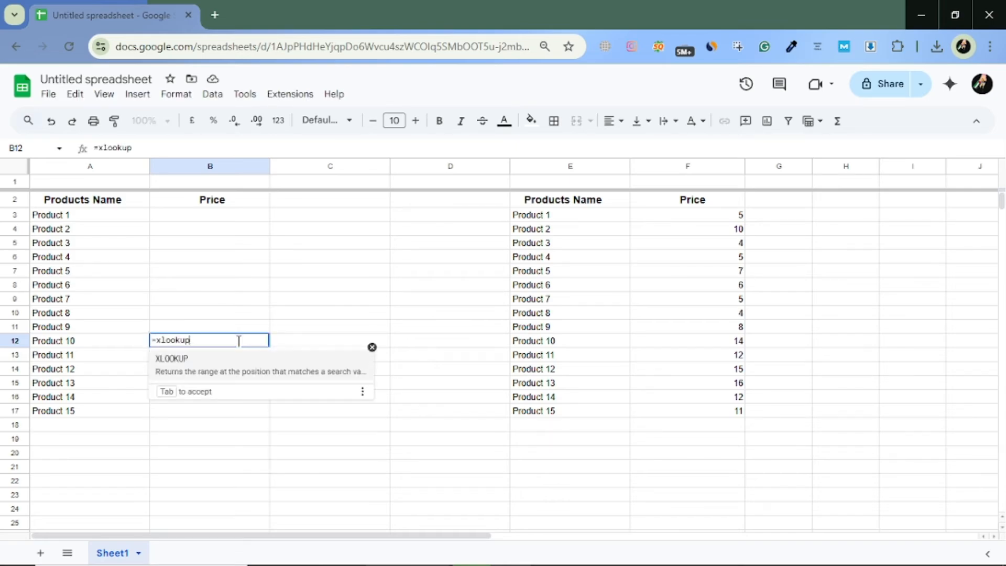
type("(")
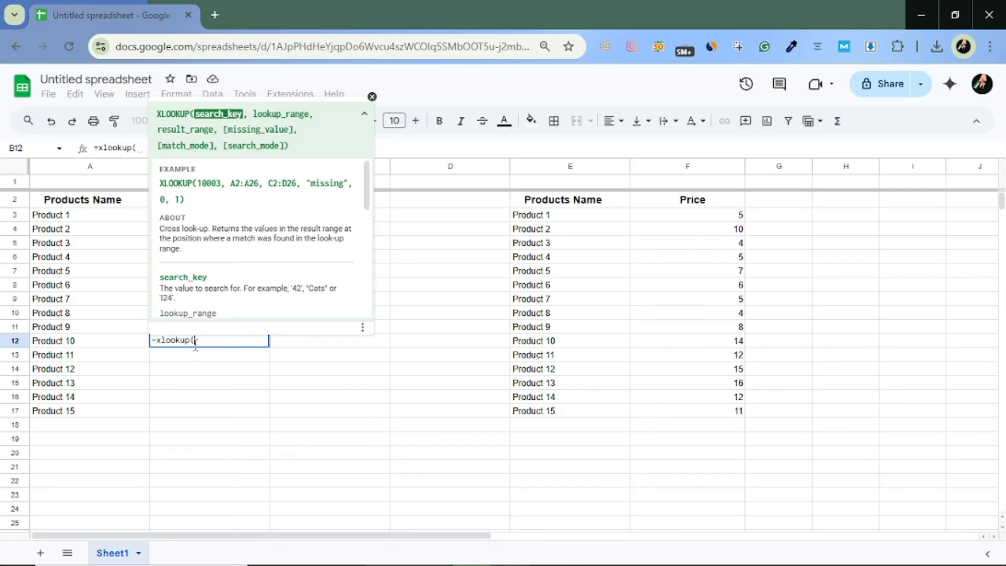
left_click(72, 343)
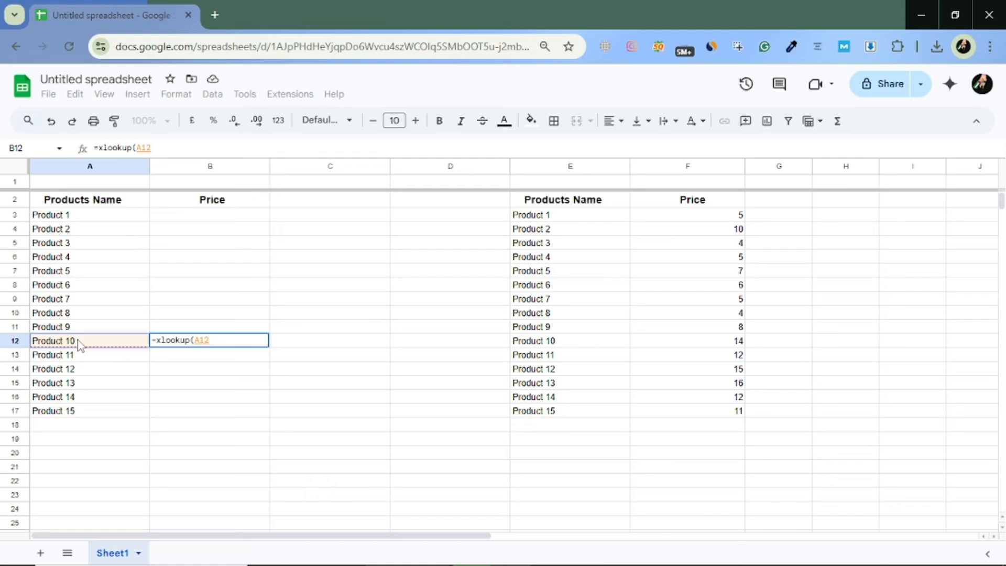
type(".")
key("BackSpace")
type(",")
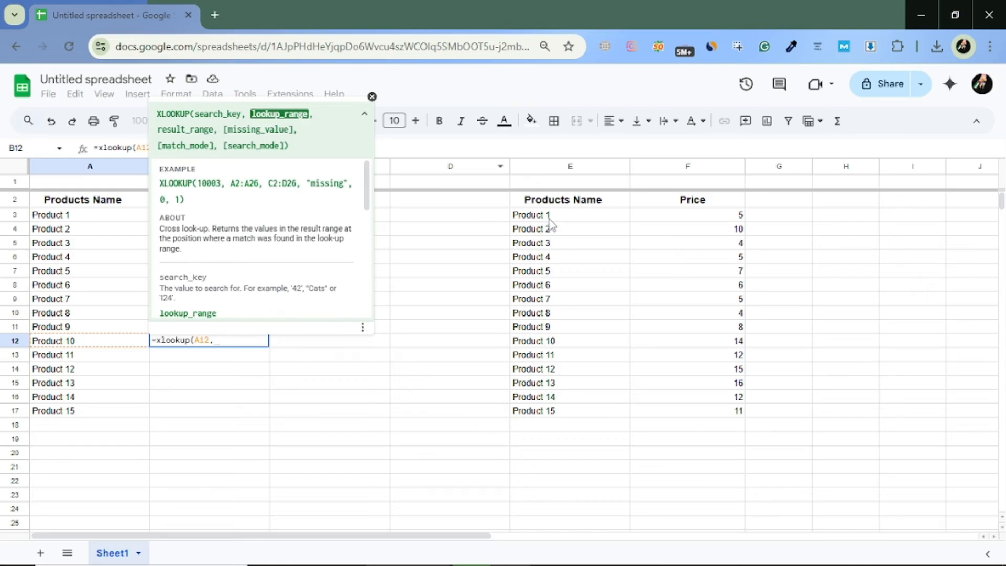
Complete the XLOOKUP in B12 with lookup range E3:E17 and result range F3:F17, leaving out the optional arguments.
left_click_drag(546, 218, 552, 413)
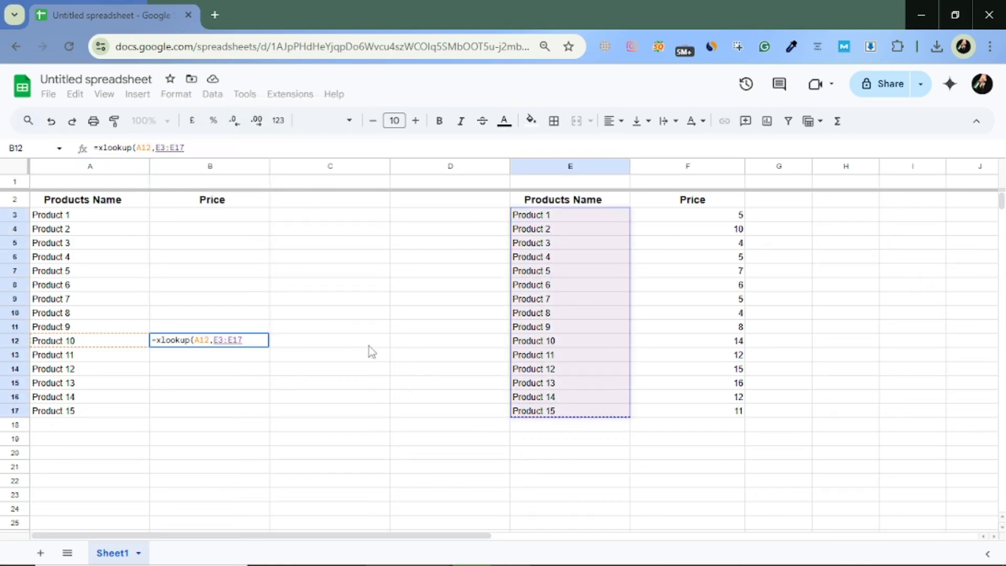
type(",")
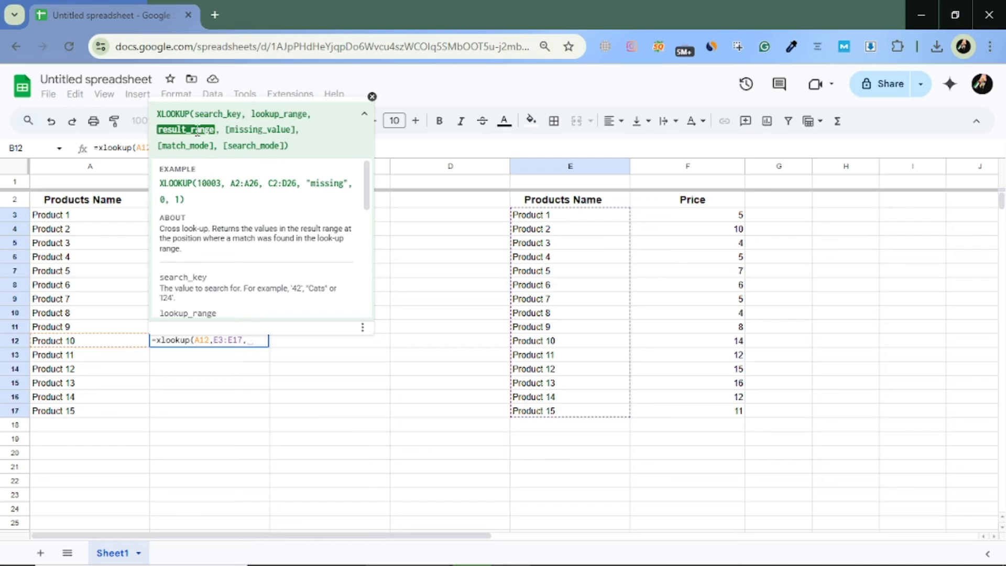
left_click_drag(686, 219, 691, 412)
type(",")
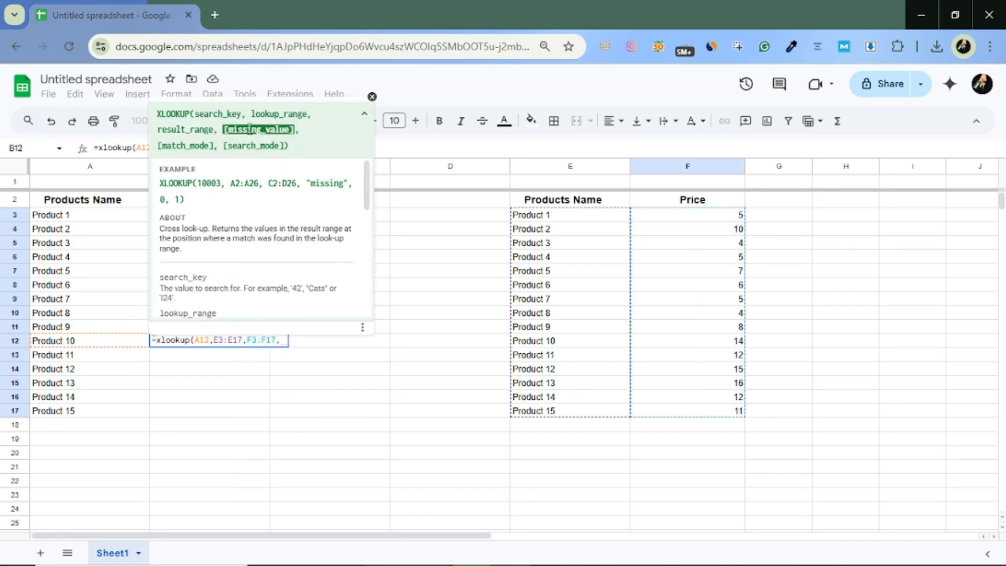
key("BackSpace")
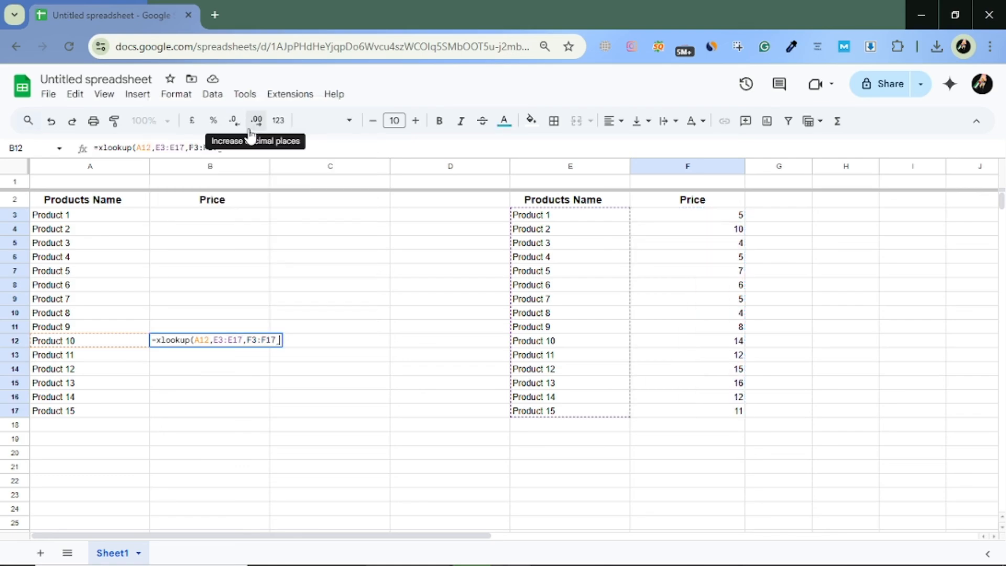
type(")")
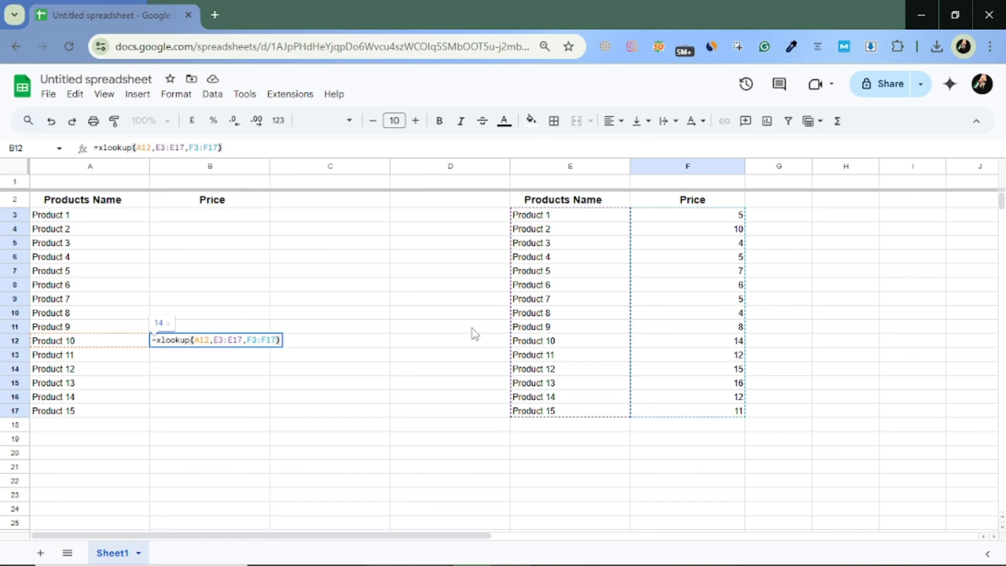
key("Return")
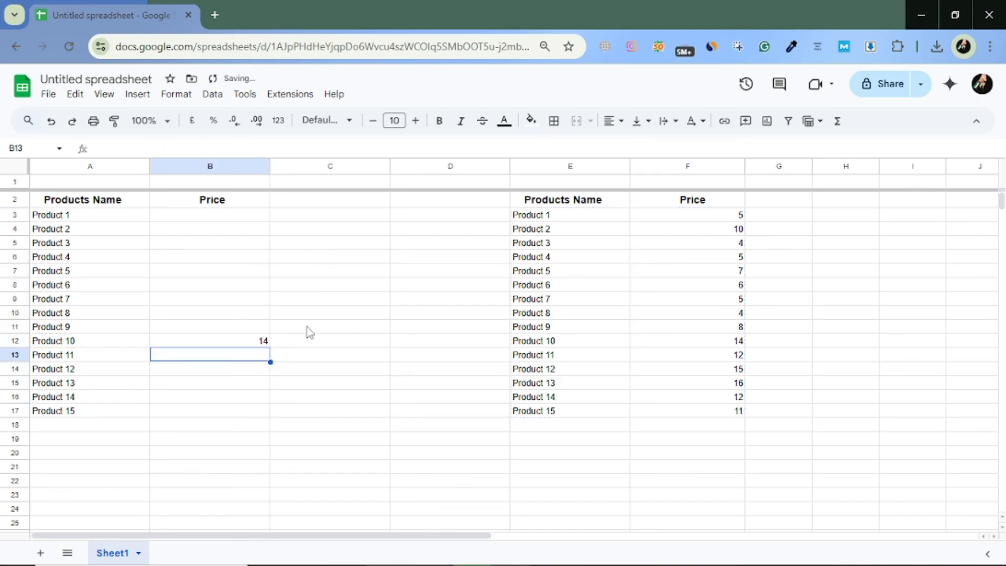
Check the XLOOKUP result for Product 10 against the second table's price, and delete the formula from B12.
left_click(254, 341)
left_click(76, 344)
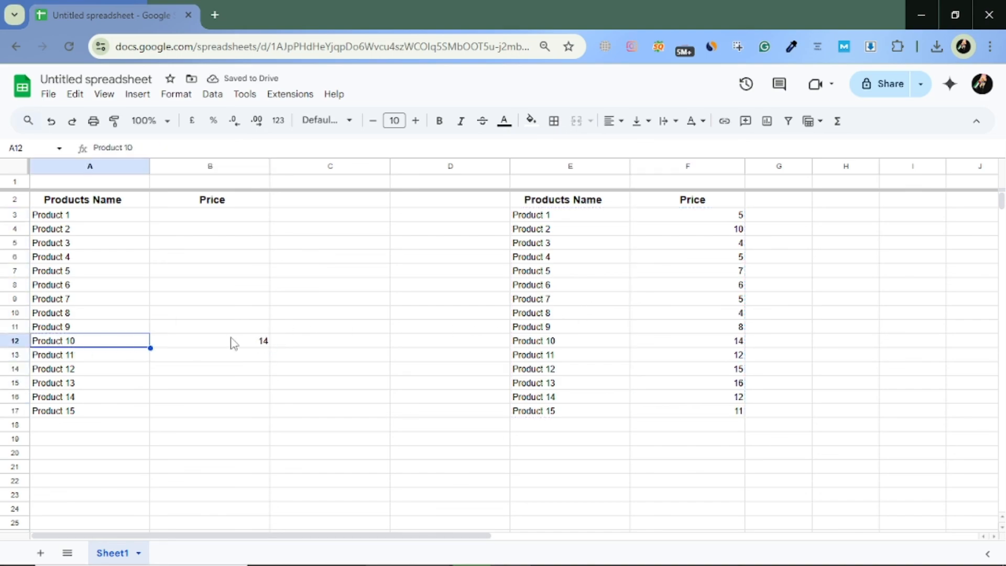
left_click(576, 345)
left_click(743, 343)
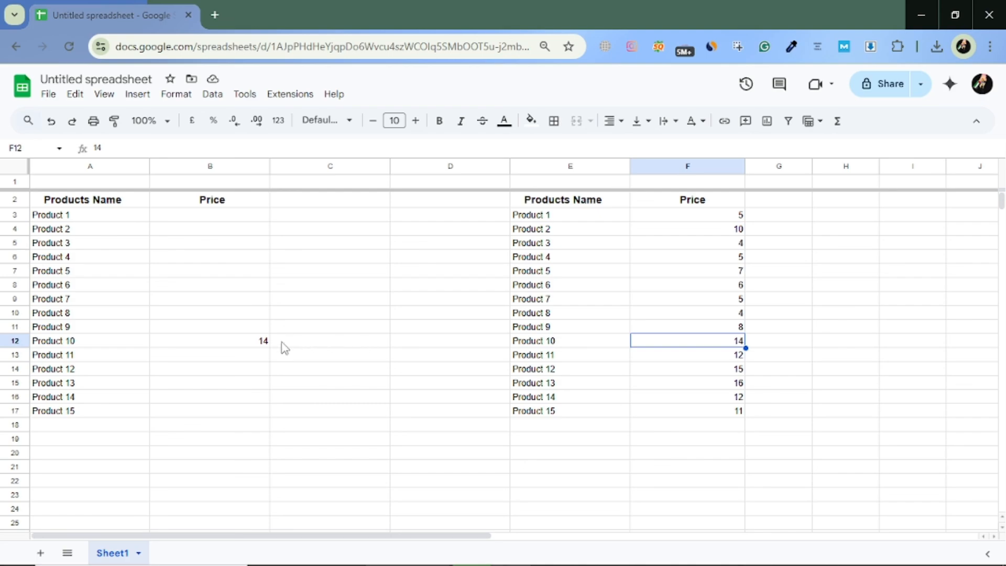
left_click(257, 345)
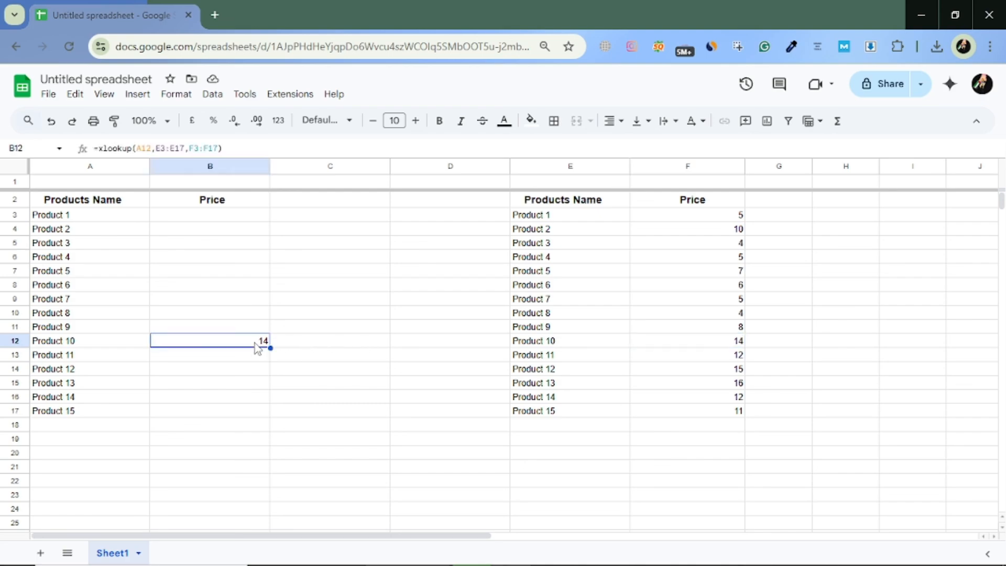
key("Delete")
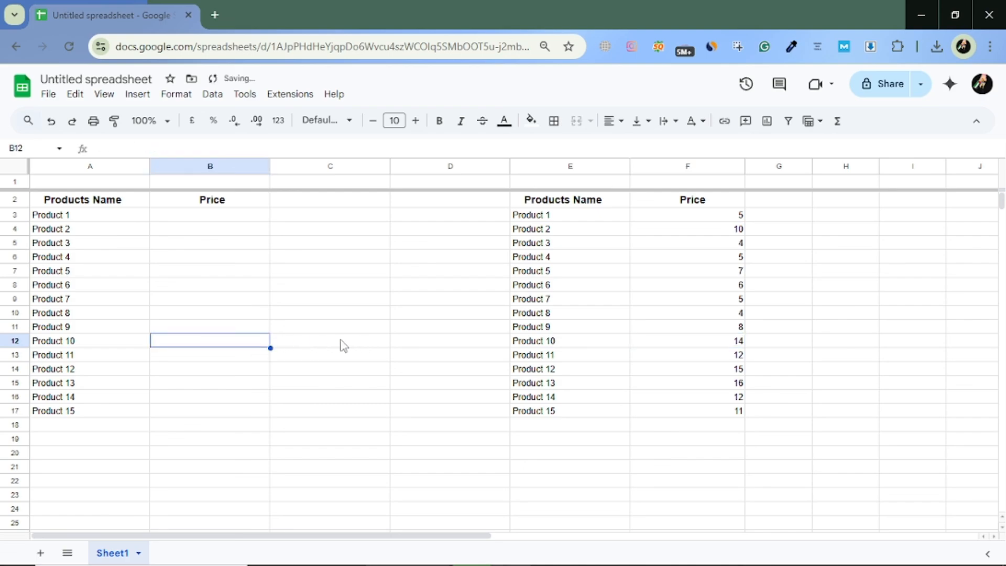